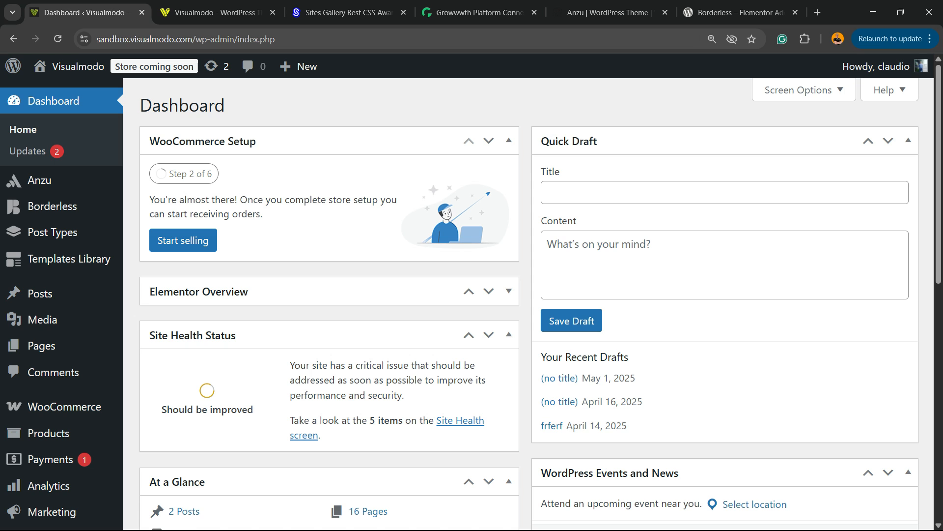
pyautogui.click(214, 39)
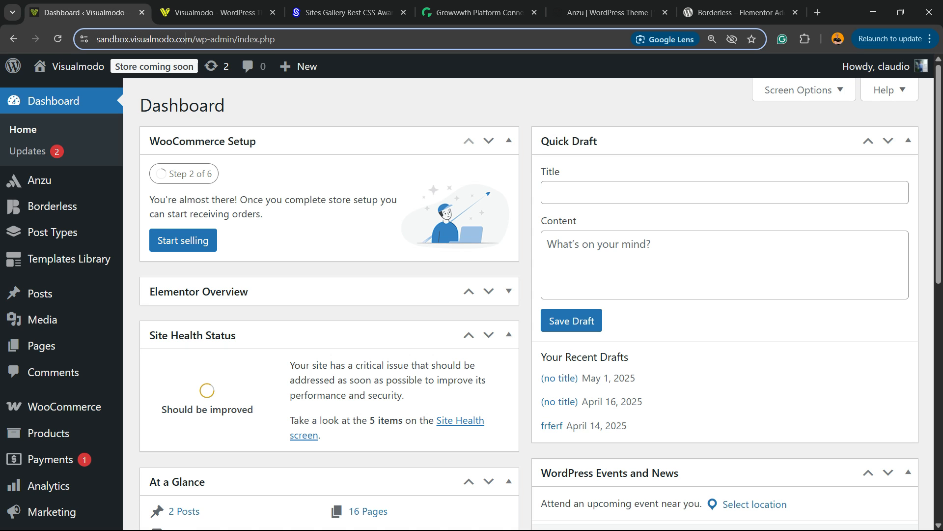
pyautogui.click(214, 38)
pyautogui.moveTo(220, 39); pyautogui.dragTo(283, 39)
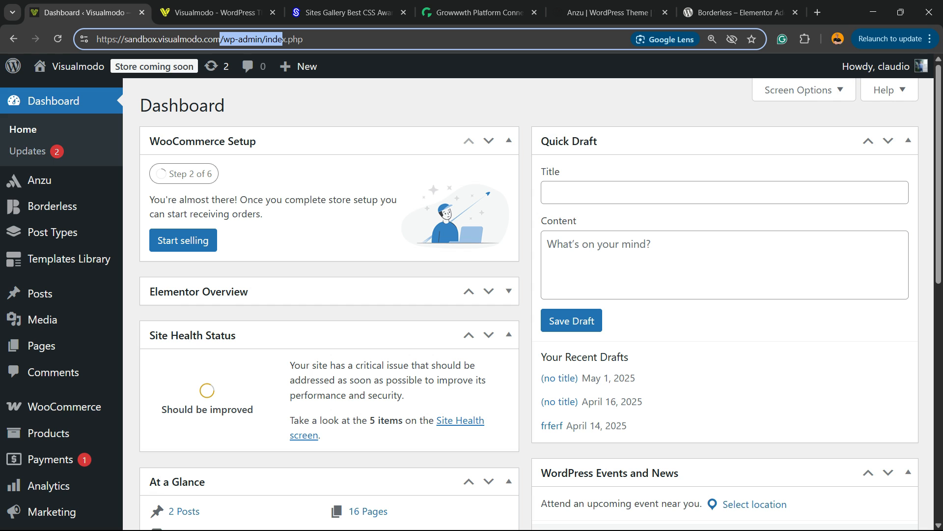
# Step: Open the page for adding new plugins from the WordPress dashboard
pyautogui.scroll(-5, 50, 199)
pyautogui.scroll(5, 50, 222)
pyautogui.scroll(-3, 49, 251)
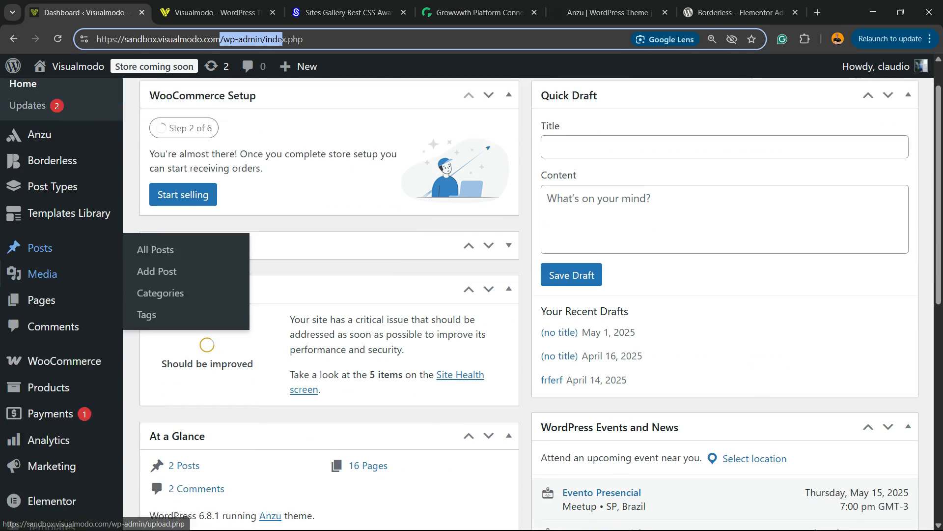
pyautogui.scroll(-3, 49, 249)
pyautogui.moveTo(44, 404)
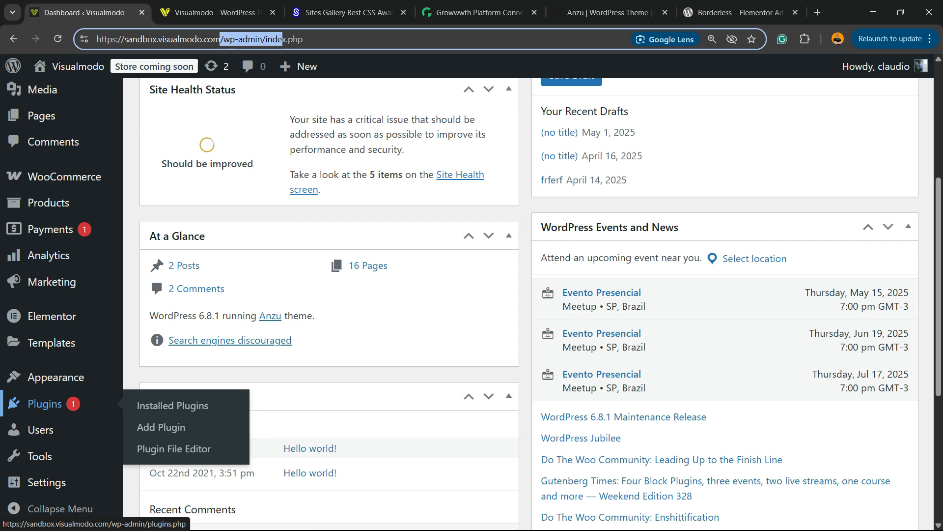
pyautogui.click(182, 427)
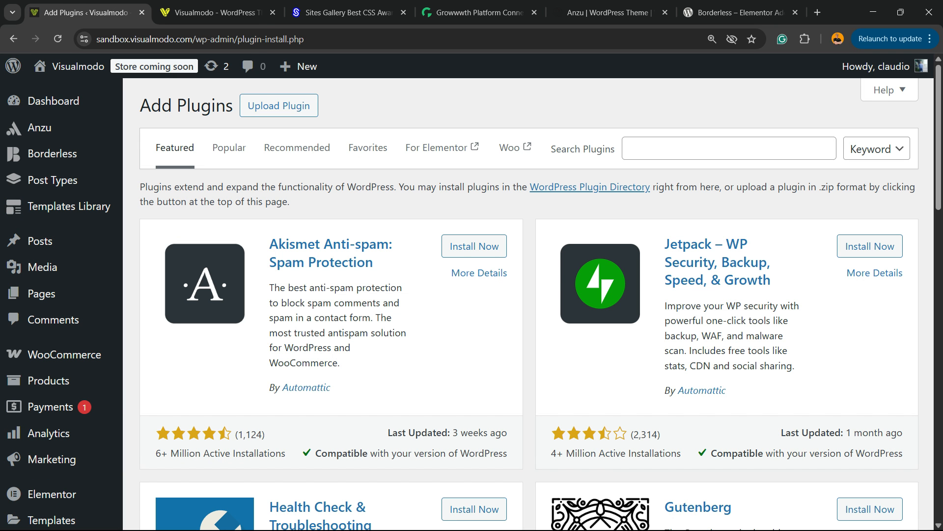
# Step: Search the plugin directory for "Duplicate Page"
pyautogui.moveTo(550, 148); pyautogui.dragTo(616, 149)
pyautogui.click(729, 149)
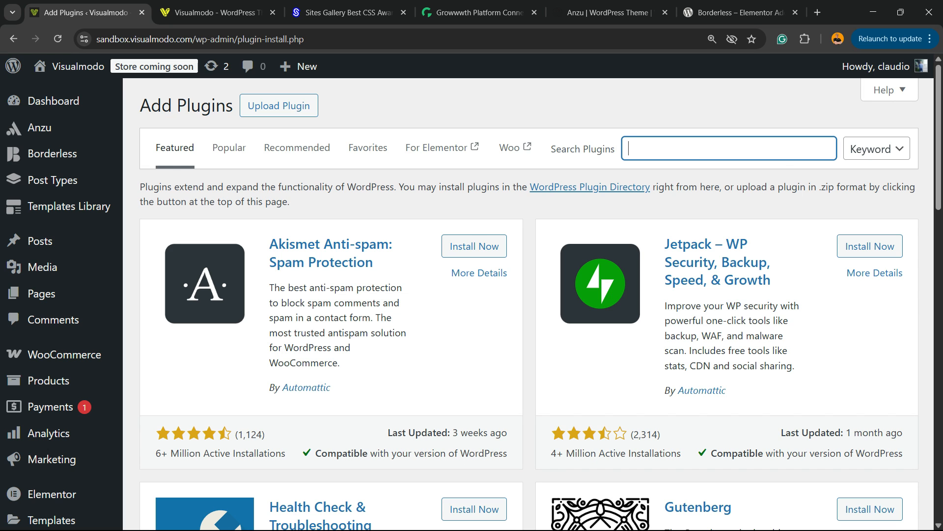
pyautogui.write('Duplicate Page')
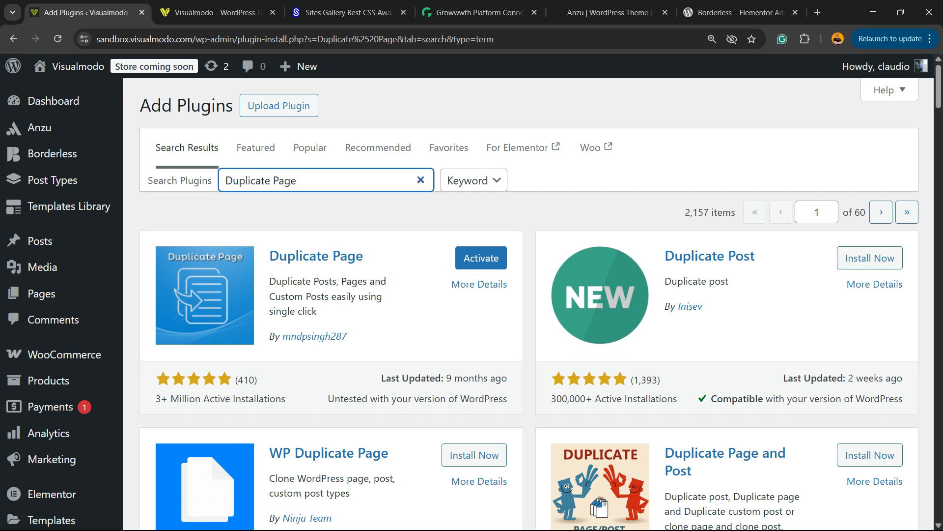
# Step: Activate the Duplicate Page plugin by mndpsingh287 and open its settings
pyautogui.moveTo(265, 254)
pyautogui.mouseDown()
pyautogui.moveTo(363, 258)
pyautogui.moveTo(383, 297)
pyautogui.moveTo(324, 313)
pyautogui.moveTo(266, 255)
pyautogui.mouseUp()
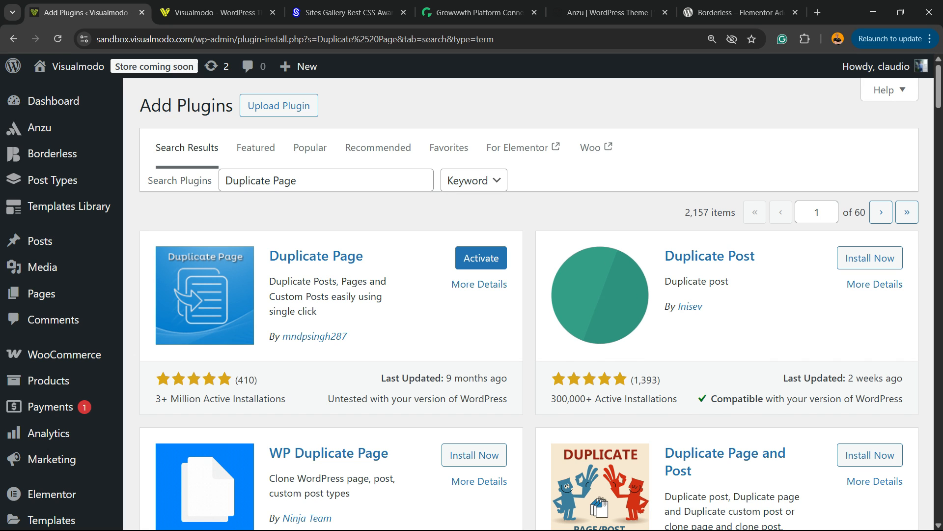
pyautogui.click(472, 257)
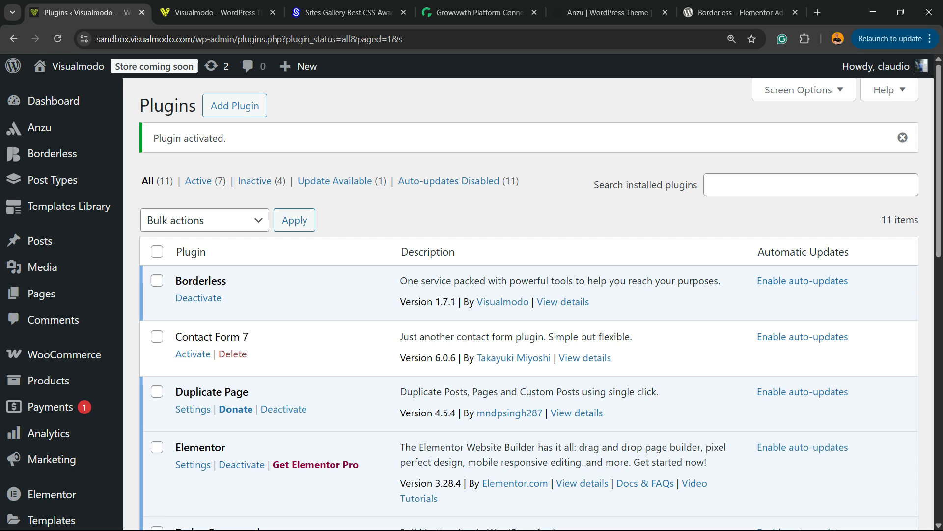
pyautogui.moveTo(176, 392); pyautogui.dragTo(248, 392)
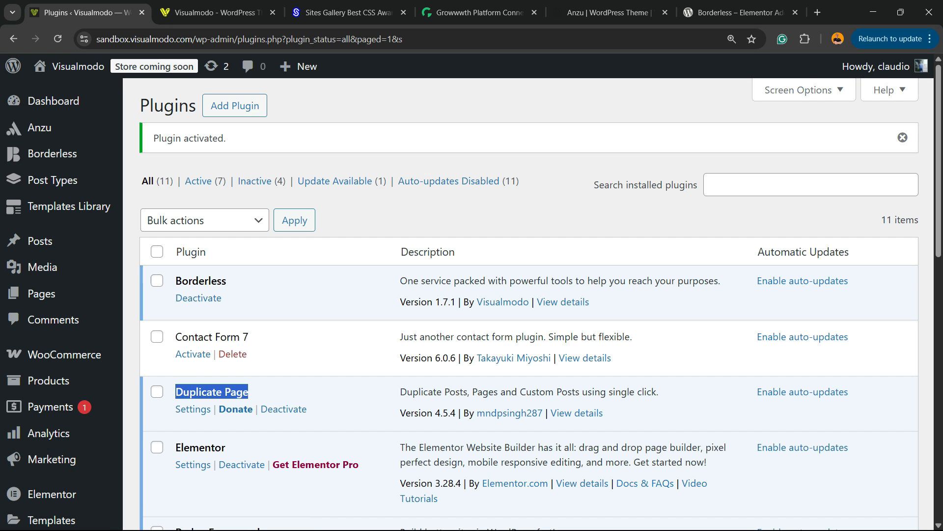
pyautogui.click(192, 409)
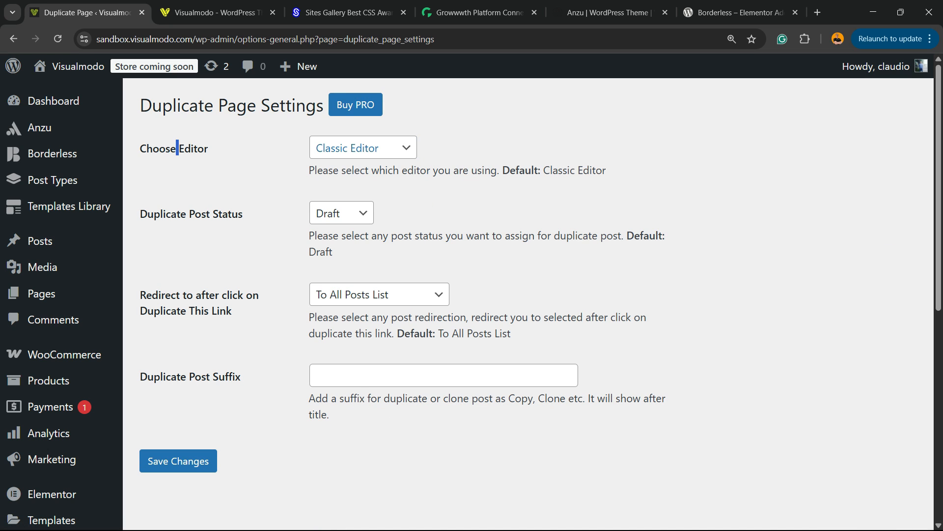
# Step: Set the Duplicate Page plugin's editor option to All Editors
pyautogui.tripleClick(175, 148)
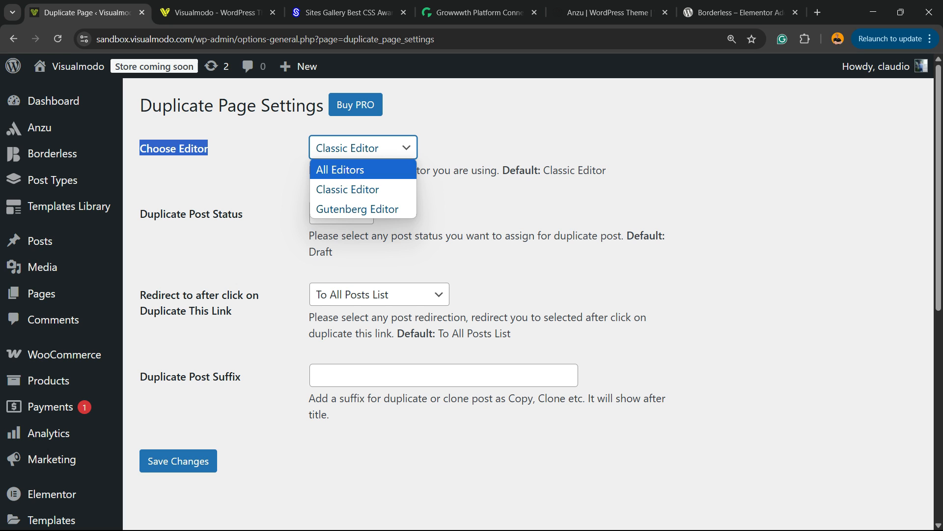
pyautogui.press('Return')
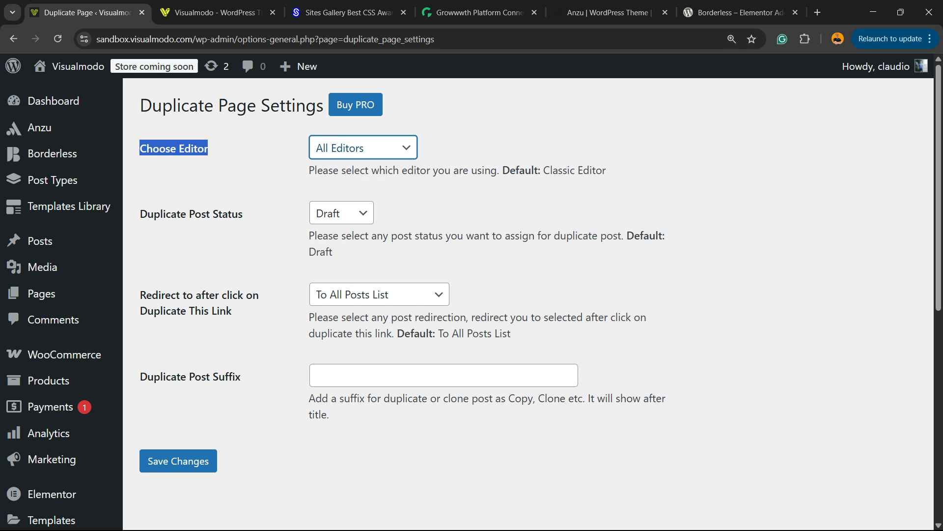
pyautogui.tripleClick(191, 214)
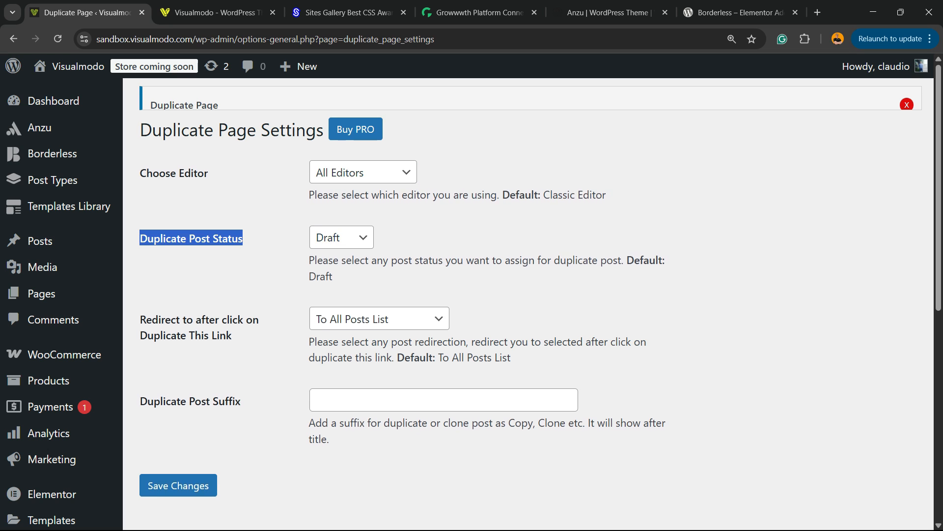
pyautogui.click(189, 265)
# Step: Look through the duplicate post status options and choose Draft
pyautogui.click(342, 329)
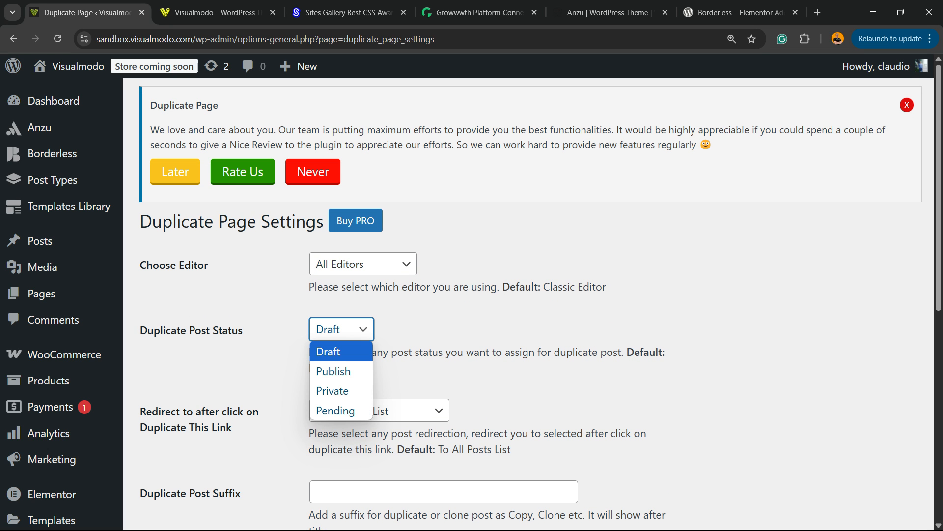
pyautogui.press('Down')
pyautogui.press('Down')
pyautogui.press('Down')
pyautogui.press('Up')
pyautogui.press('Up')
pyautogui.press('Up')
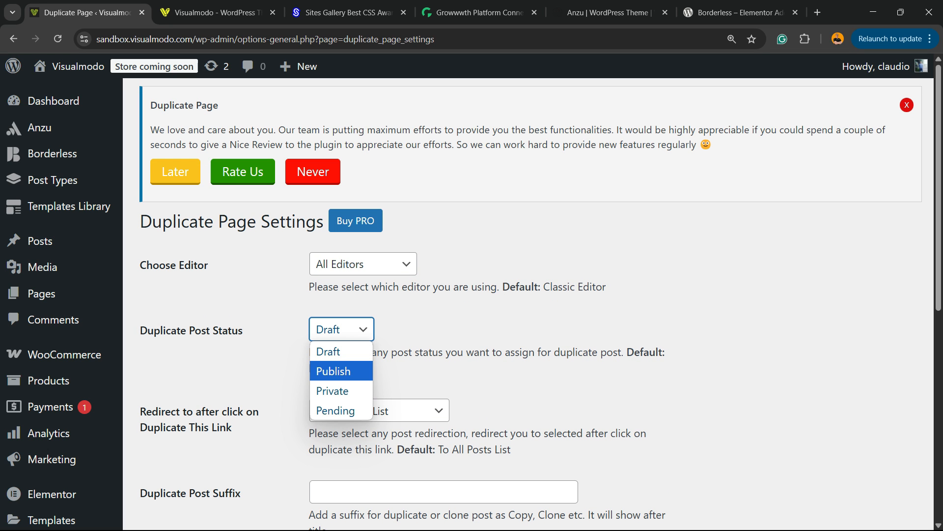
pyautogui.press('Return')
pyautogui.scroll(-3, 472, 295)
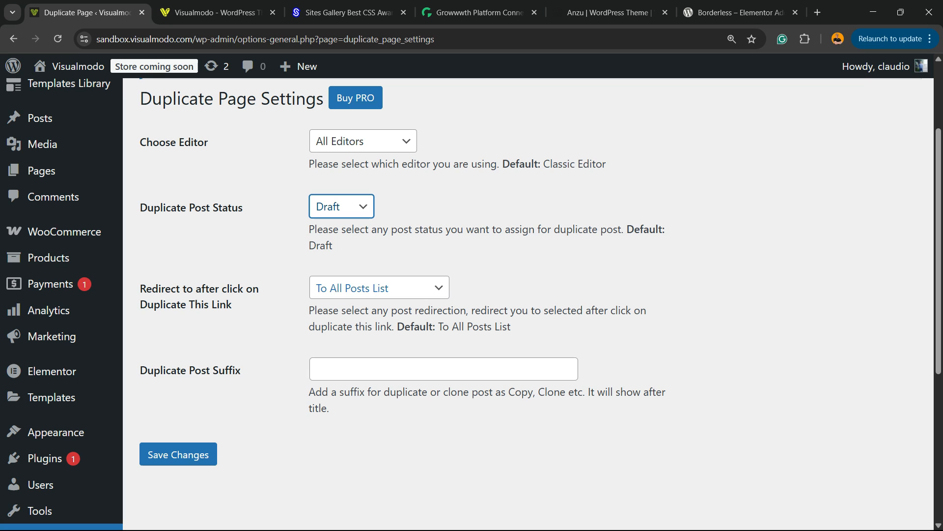
# Step: Set the redirect after duplicating to "To Duplicate Edit Screen" and save the plugin settings
pyautogui.click(379, 288)
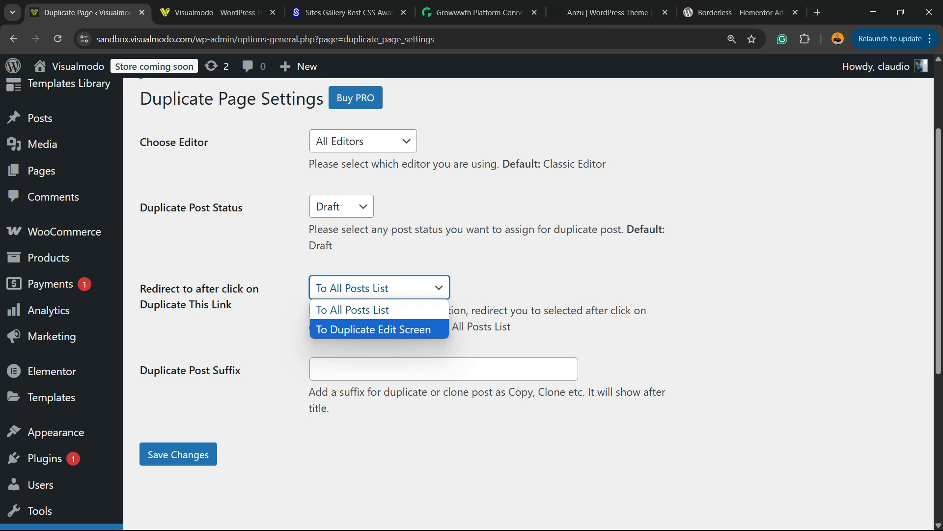
pyautogui.click(374, 329)
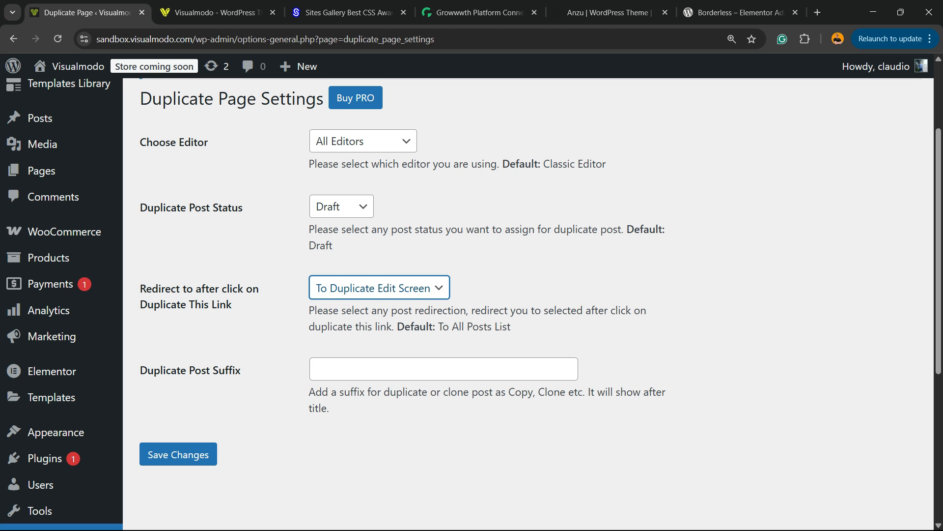
pyautogui.click(178, 454)
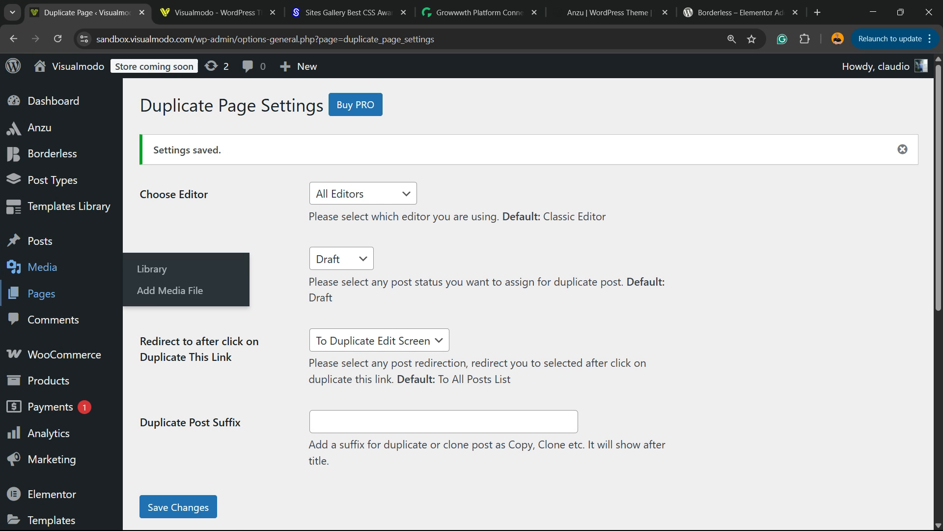
# Step: Duplicate the "slider woo" page from the Pages list, then exit the copy's editor back to the list
pyautogui.click(42, 294)
pyautogui.scroll(-15, 211, 206)
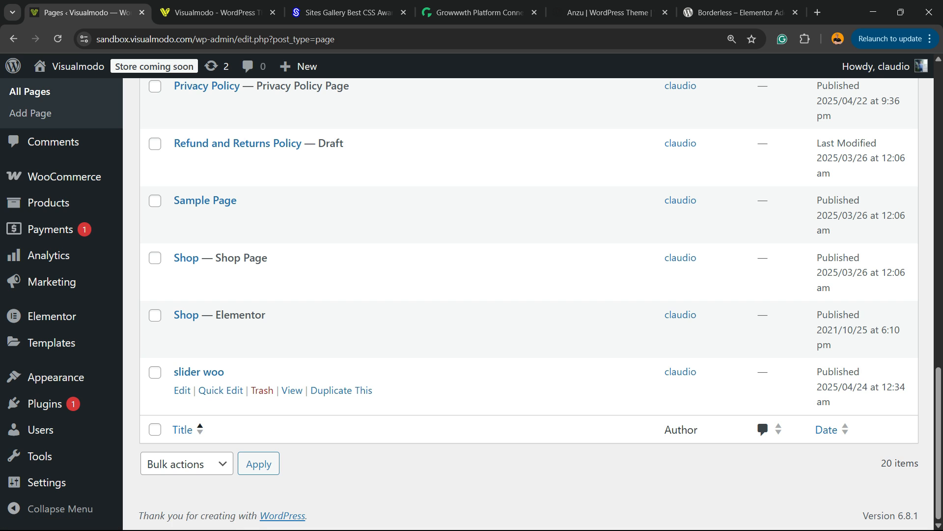
pyautogui.scroll(14, 198, 373)
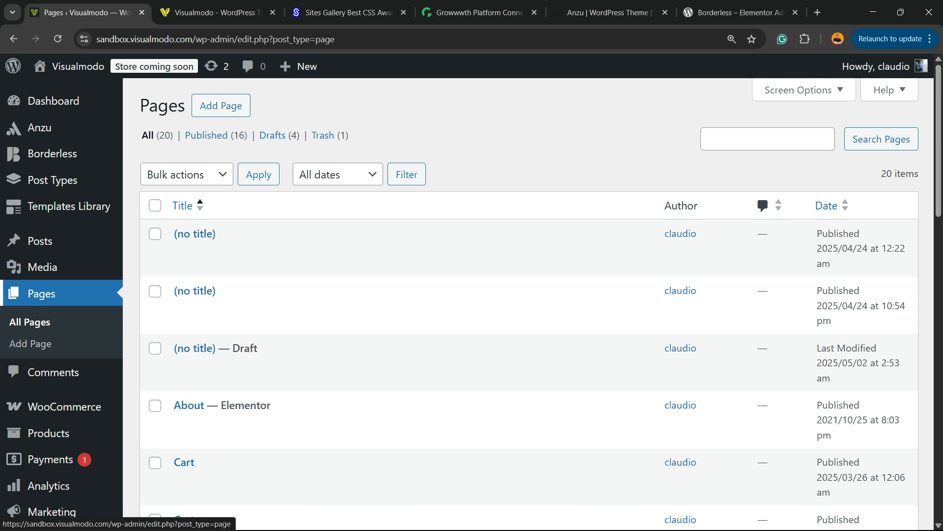
pyautogui.scroll(-2, 295, 245)
pyautogui.scroll(-15, 295, 245)
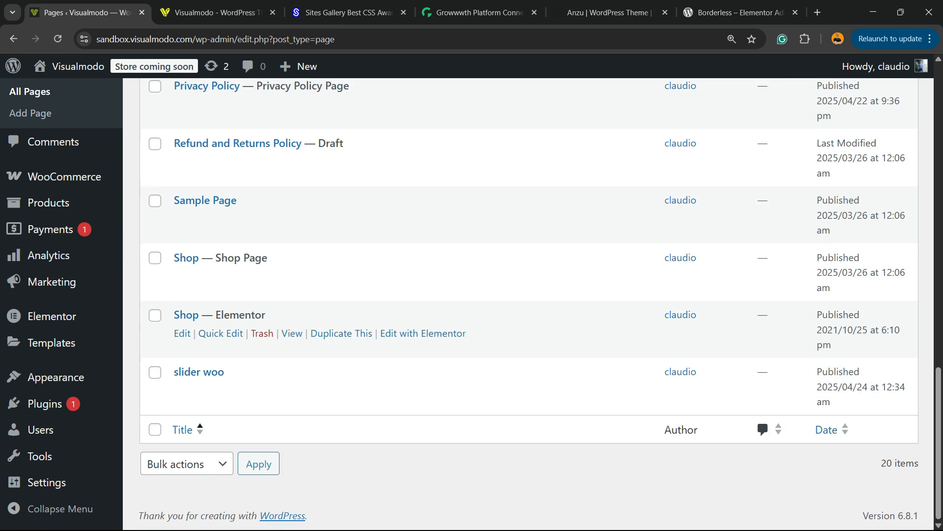
pyautogui.moveTo(227, 372); pyautogui.dragTo(171, 372)
pyautogui.click(171, 373)
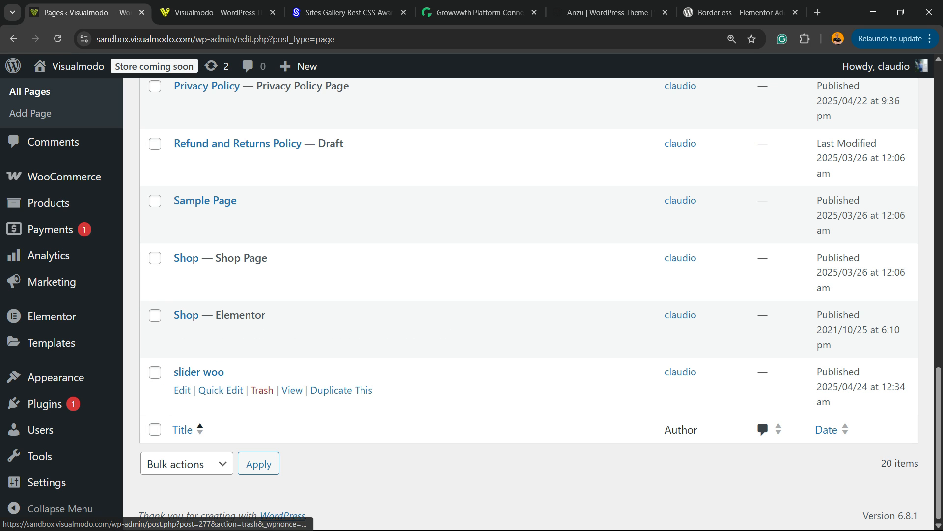
pyautogui.moveTo(372, 391); pyautogui.dragTo(310, 390)
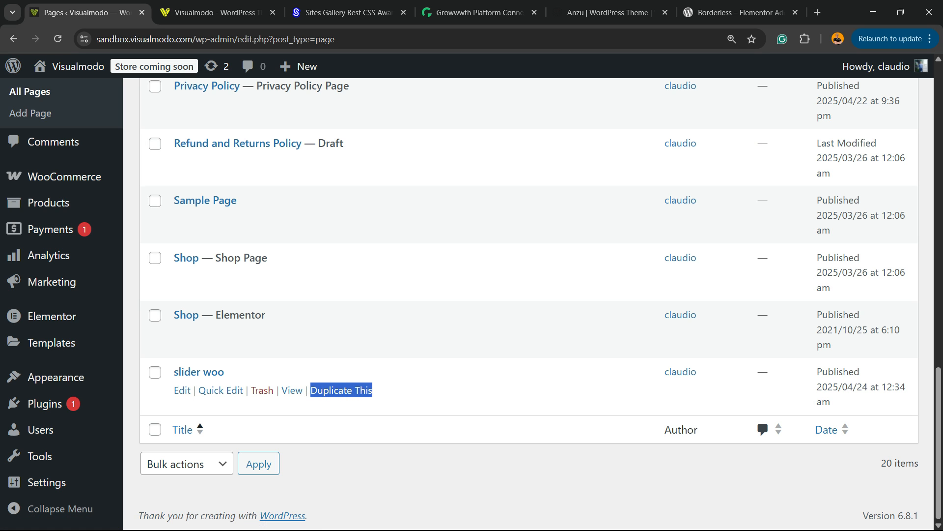
pyautogui.click(331, 391)
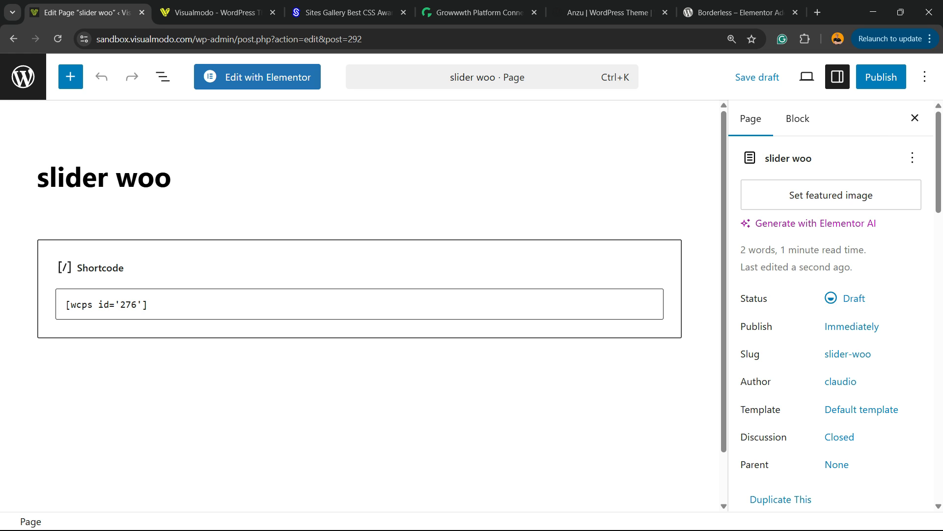
pyautogui.click(172, 177)
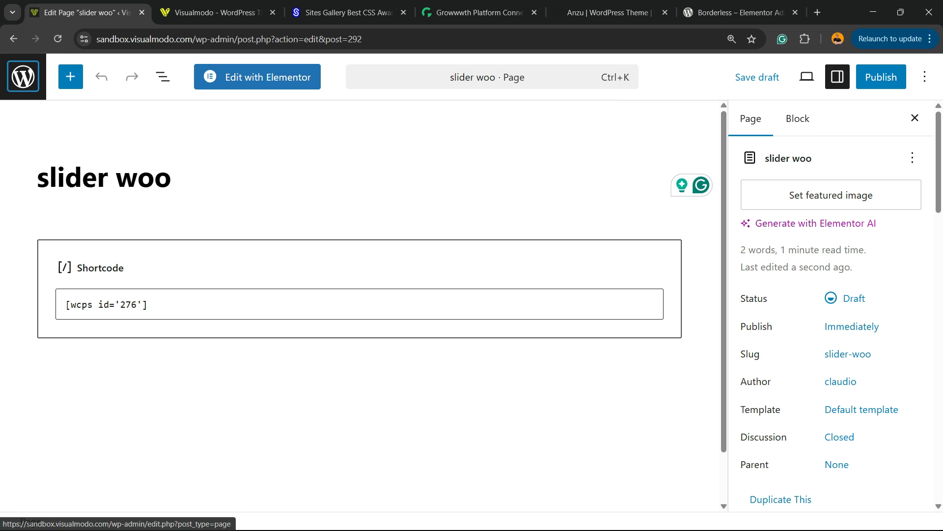
pyautogui.click(23, 77)
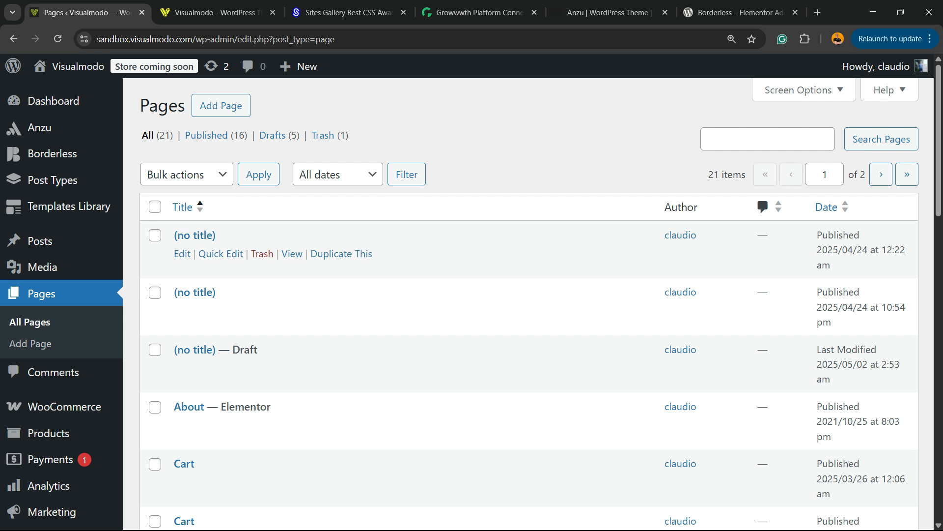
# Step: Open the Posts list and duplicate a published "Hello world!" post
pyautogui.click(40, 241)
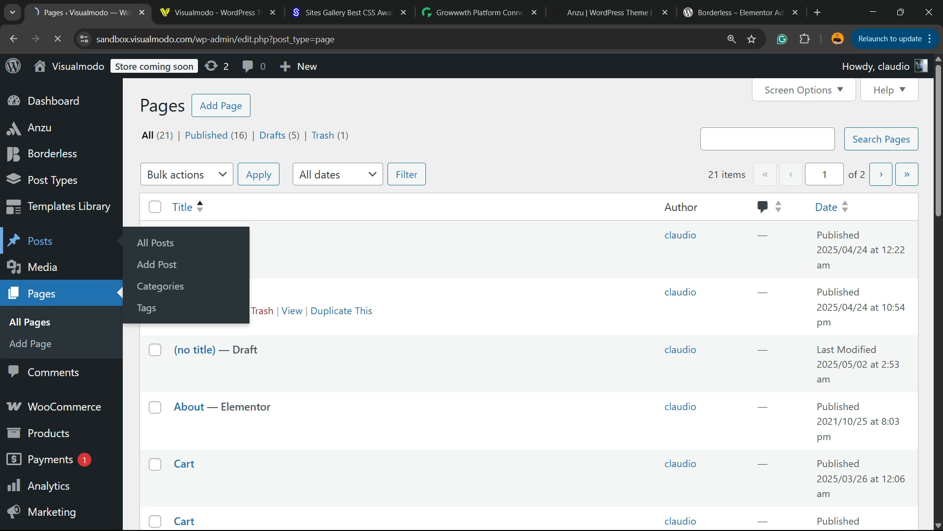
pyautogui.scroll(-5, 492, 320)
pyautogui.scroll(4, 491, 319)
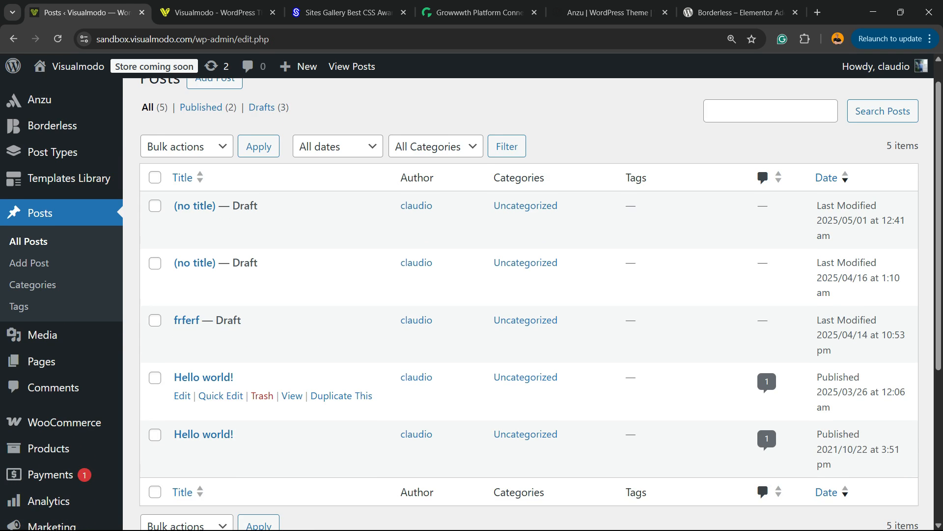
pyautogui.scroll(-2, 491, 344)
pyautogui.click(347, 330)
pyautogui.moveTo(374, 331); pyautogui.dragTo(310, 330)
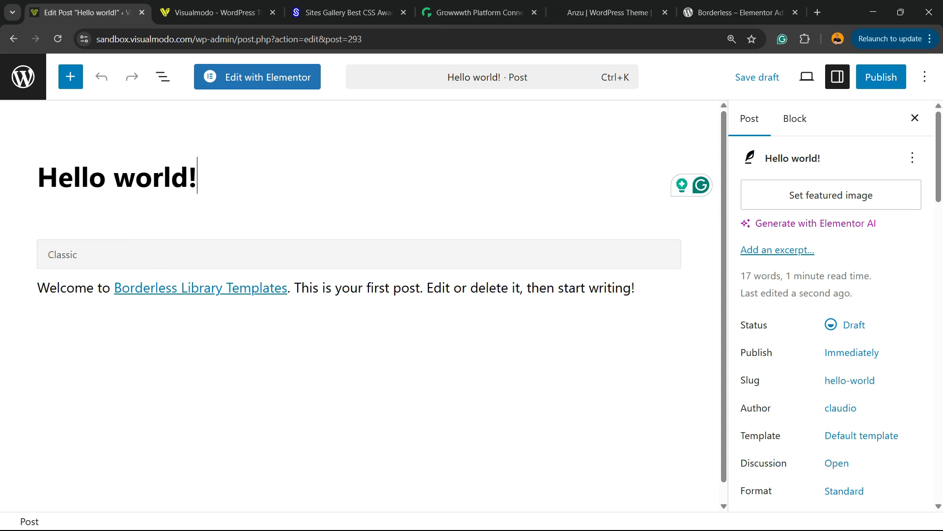
# Step: Leave the post editor, duplicate the $8.00 Plant product from the Products list, and look over the copy's product details
pyautogui.click(23, 76)
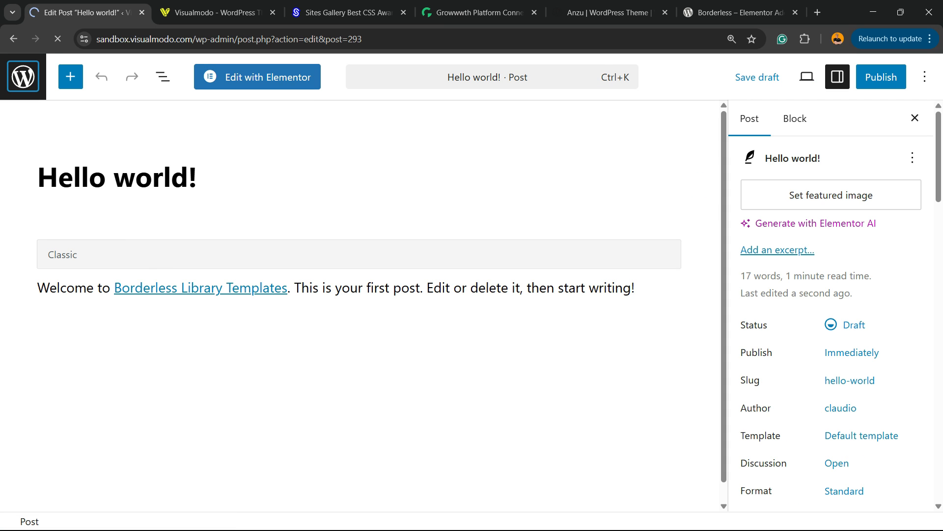
pyautogui.scroll(-3, 30, 315)
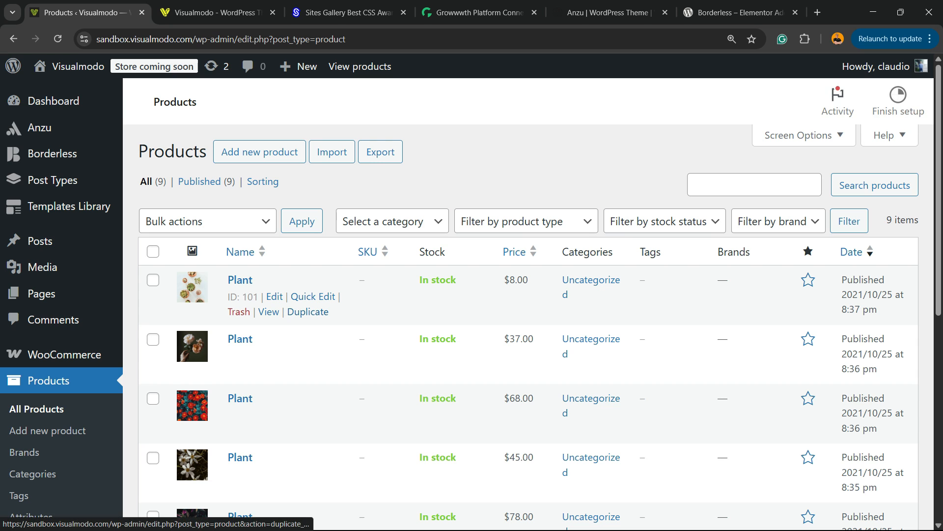
pyautogui.moveTo(340, 314); pyautogui.dragTo(236, 281)
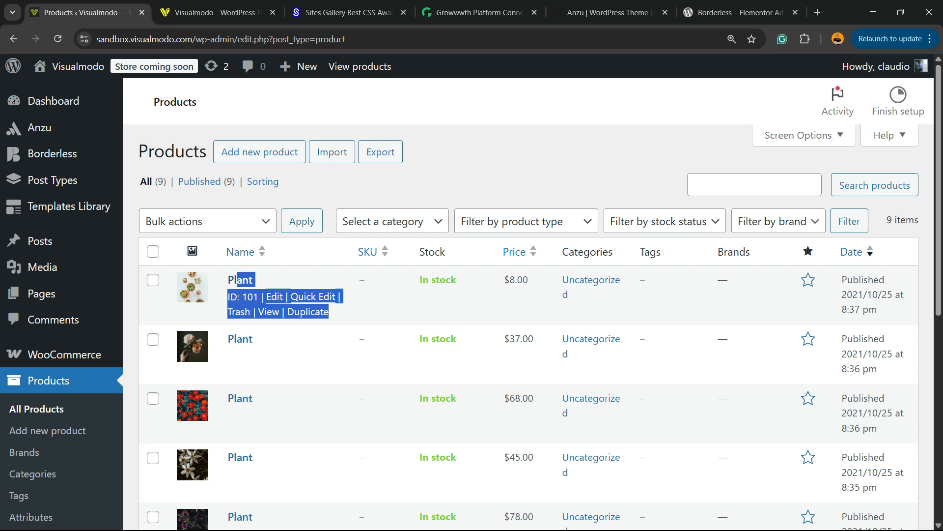
pyautogui.click(344, 311)
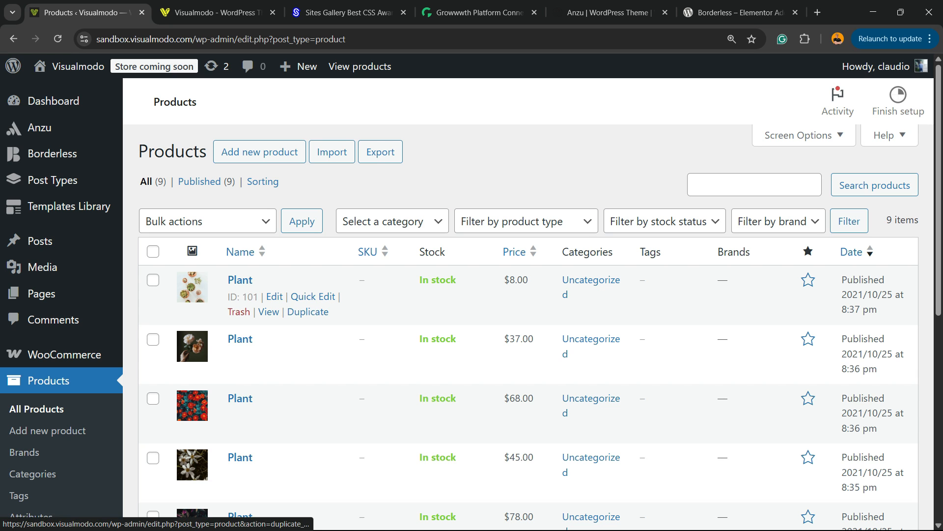
pyautogui.click(307, 312)
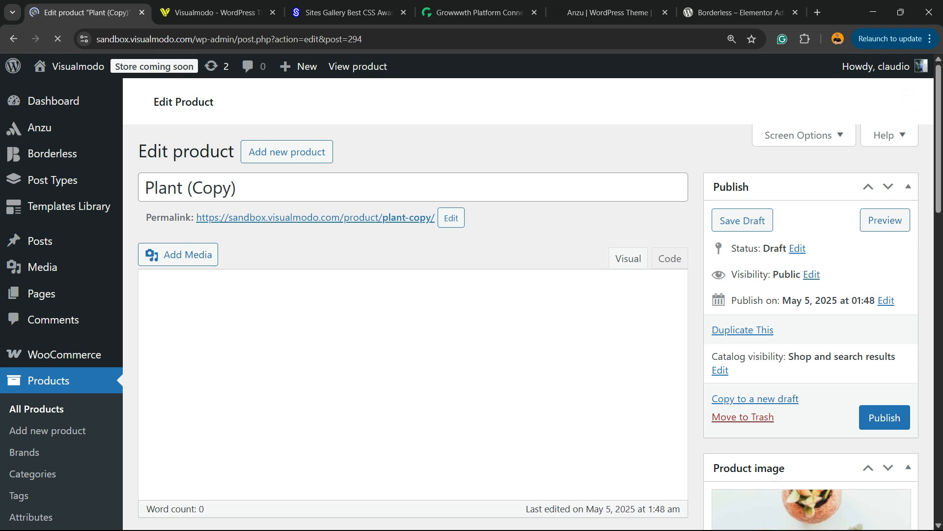
pyautogui.scroll(-10, 472, 305)
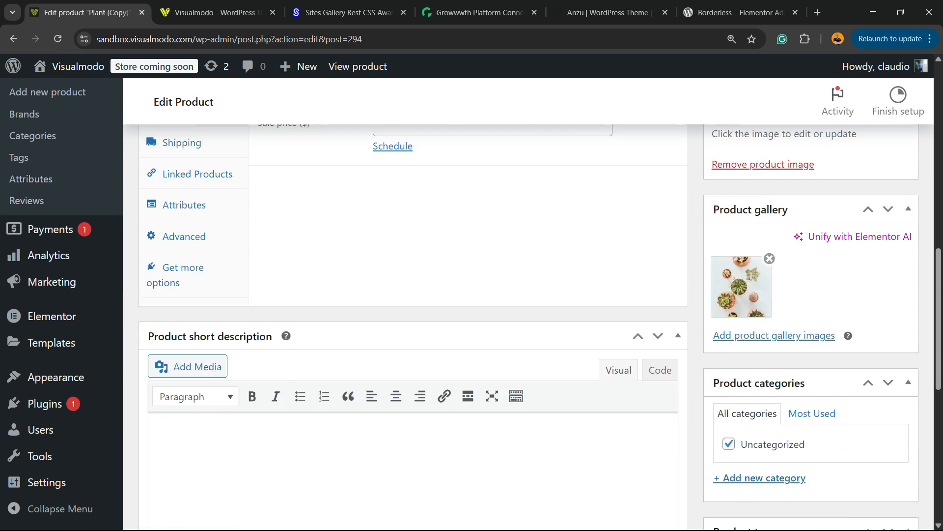
pyautogui.scroll(-8, 472, 305)
pyautogui.scroll(20, 471, 305)
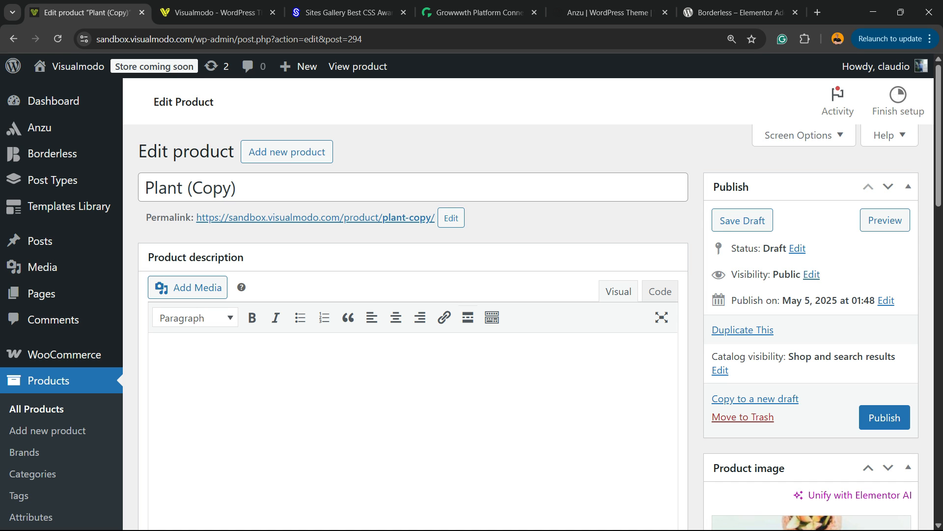
# Step: Switch to the open Visualmodo website and view its homepage headline
pyautogui.click(216, 12)
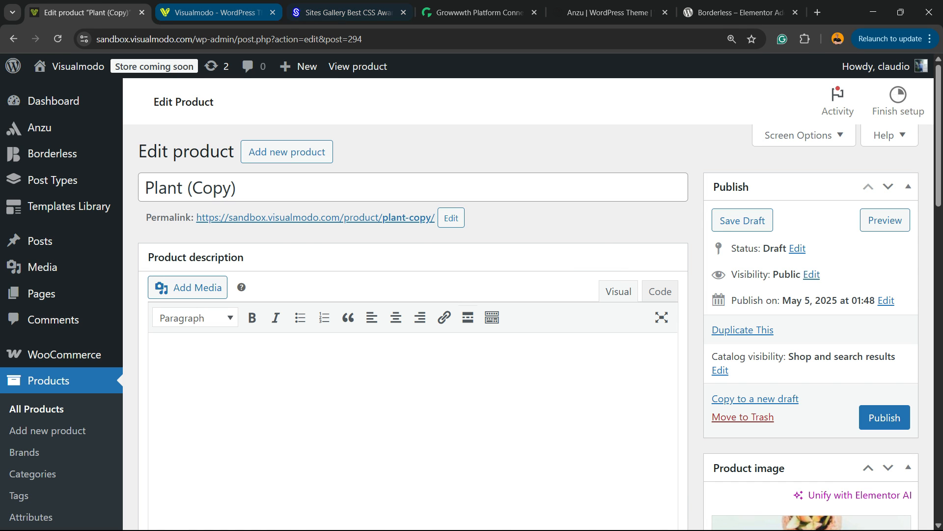
pyautogui.tripleClick(388, 244)
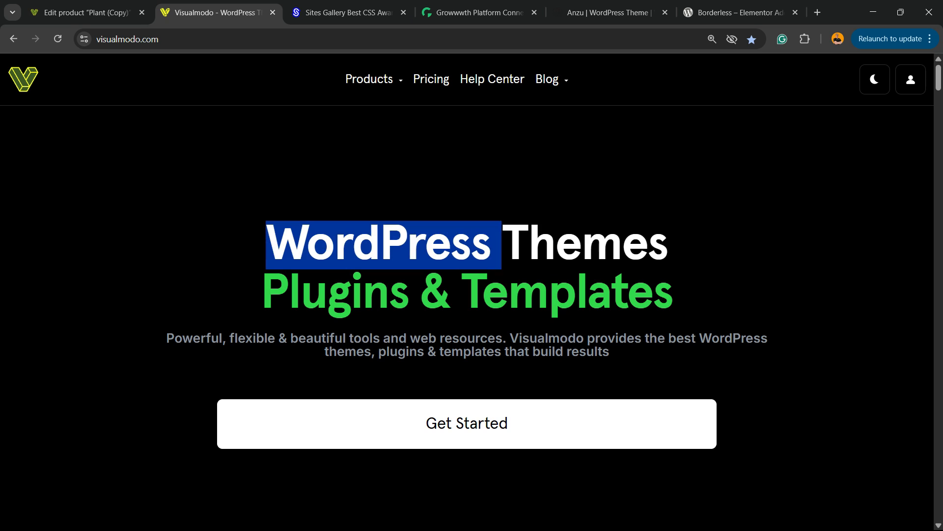